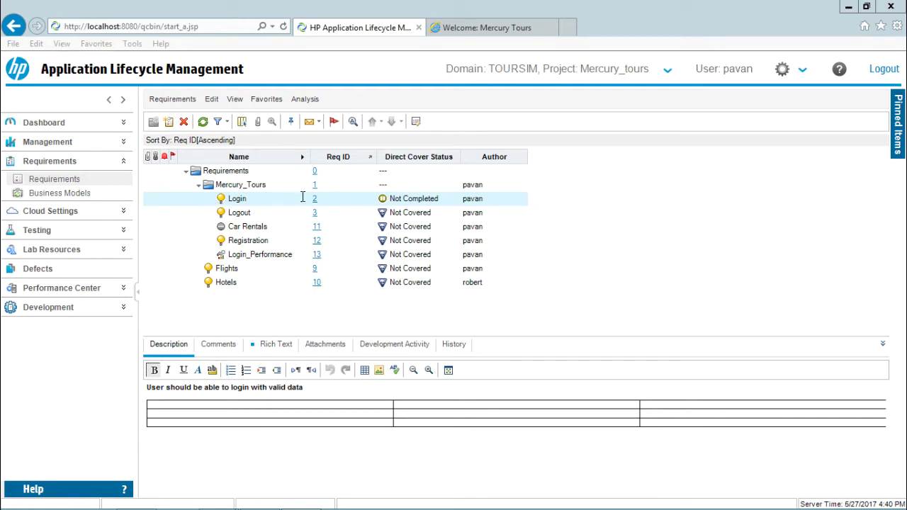
Step: Open the Login requirement's details and show its rich text, 'User should be able to retrieve password.'
{"action": "left_click", "coordinate": [314, 202]}
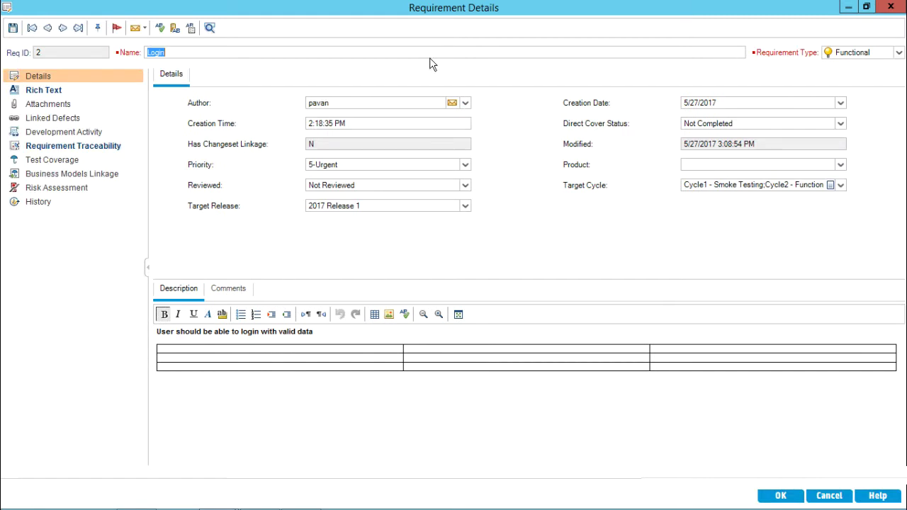
{"action": "left_click", "coordinate": [43, 92]}
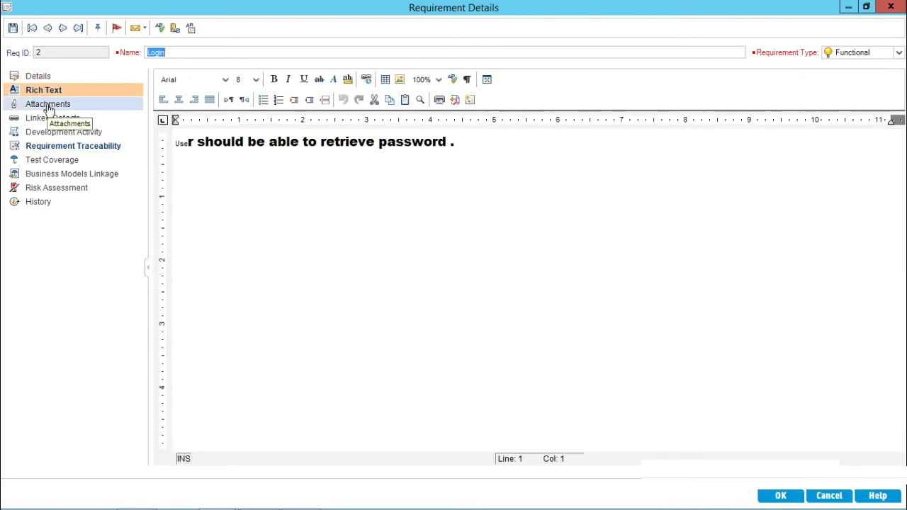
Step: In Risk Assessment, keep a custom Risk of A-High and clear the custom Functional Complexity
{"action": "left_click", "coordinate": [53, 186]}
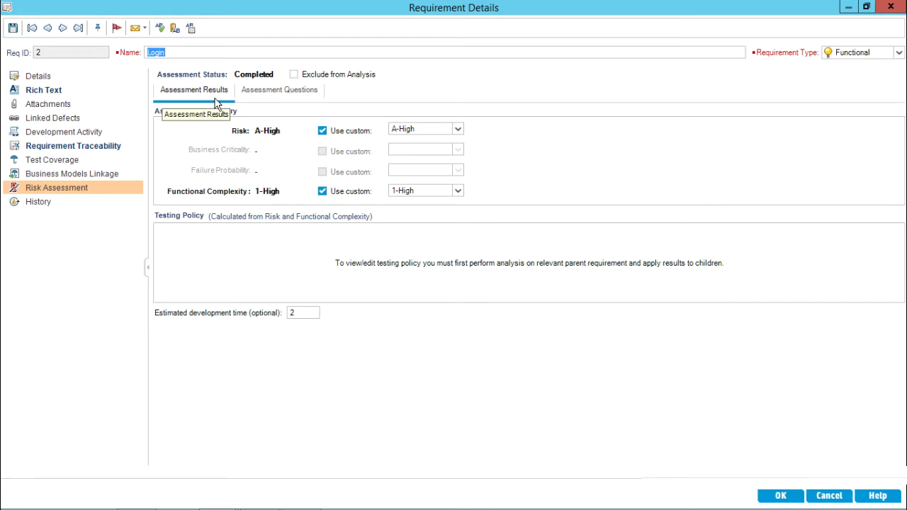
{"action": "left_click", "coordinate": [323, 130]}
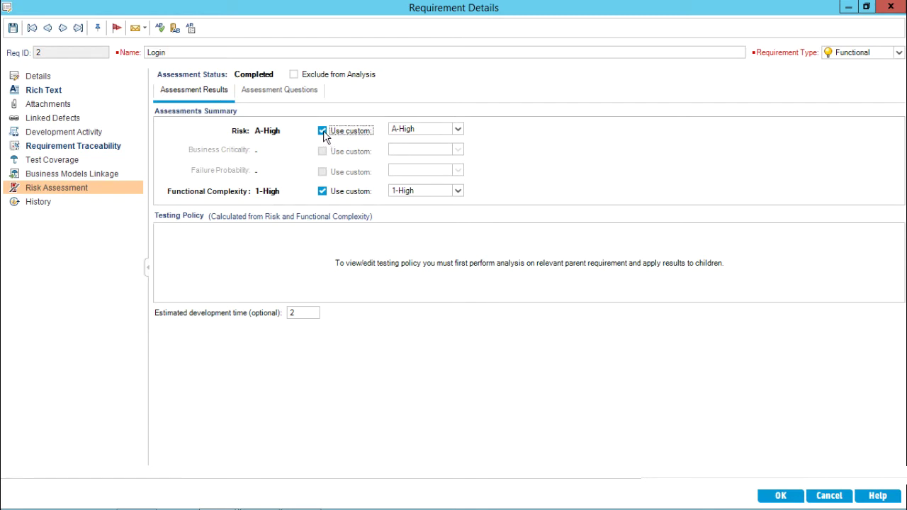
{"action": "left_click", "coordinate": [323, 191]}
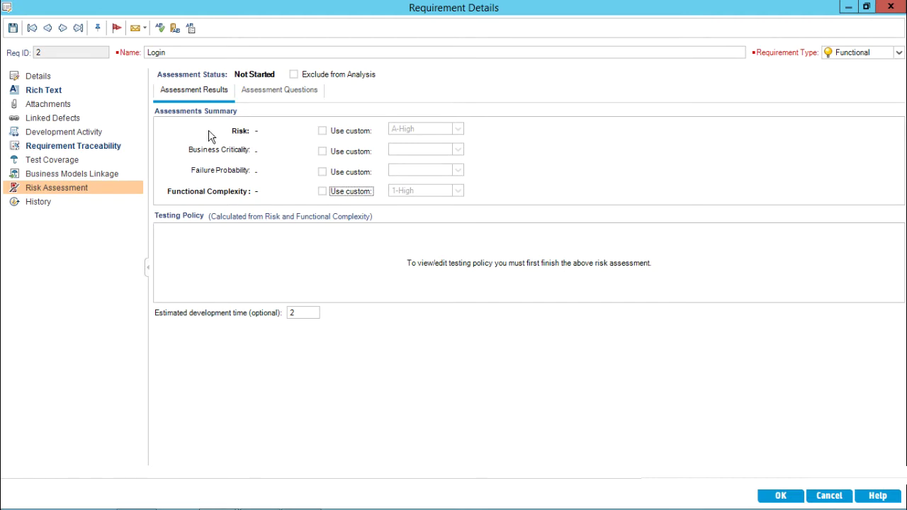
{"action": "left_click", "coordinate": [323, 131]}
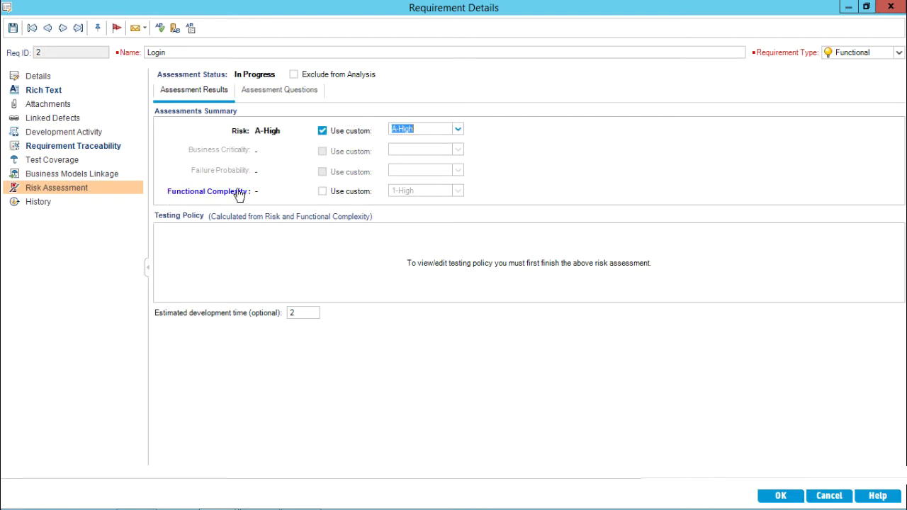
{"action": "left_click", "coordinate": [322, 192]}
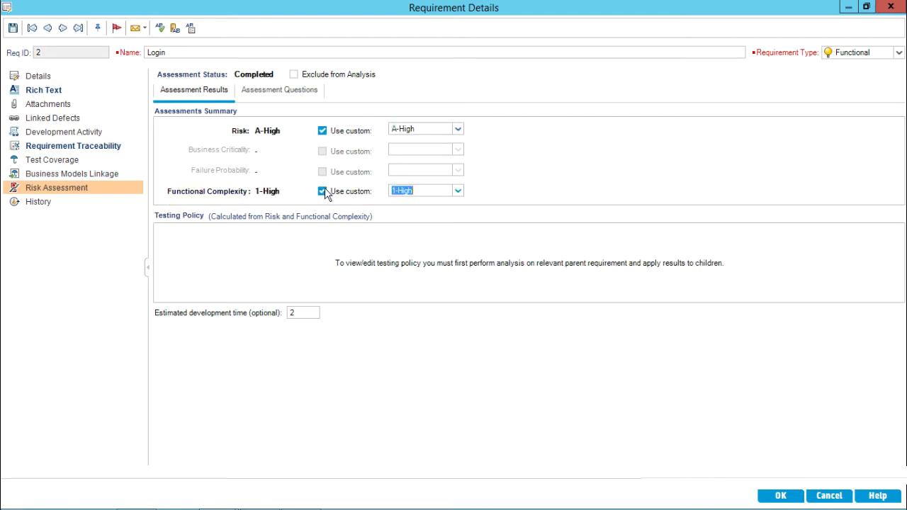
{"action": "left_click", "coordinate": [457, 190]}
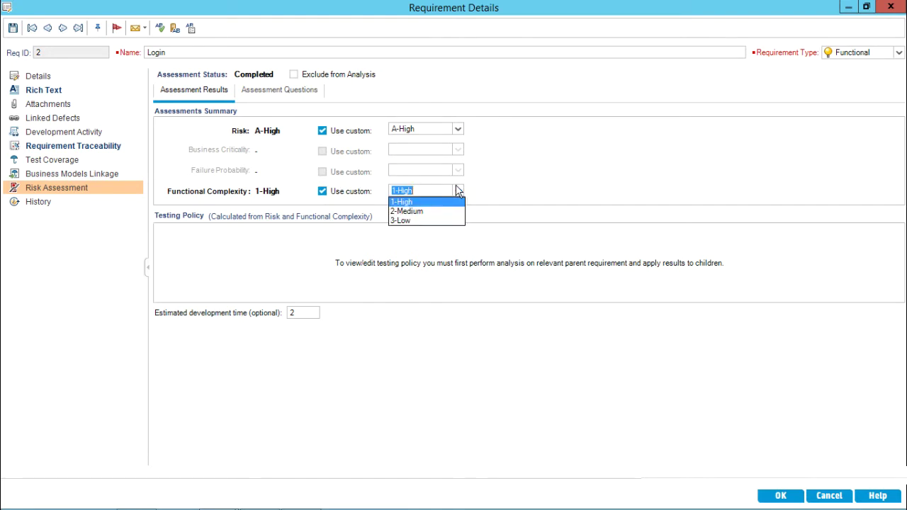
{"action": "left_click", "coordinate": [499, 188]}
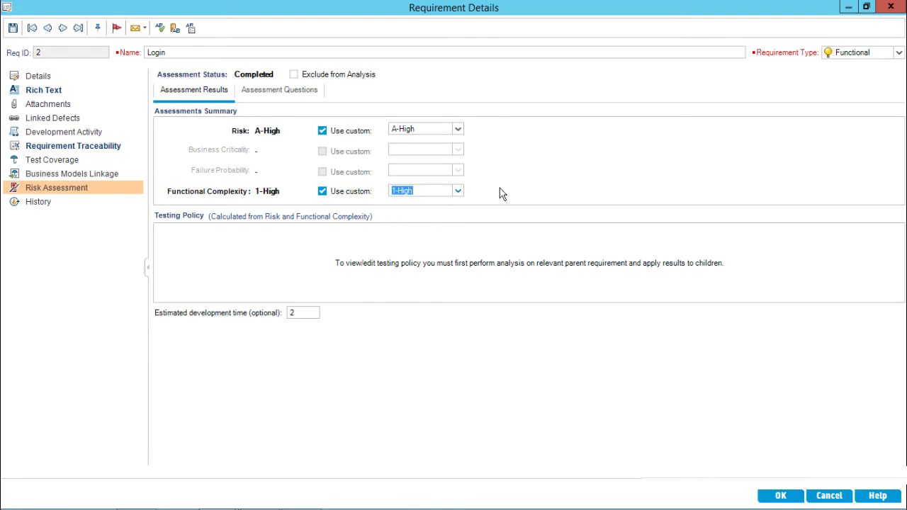
{"action": "left_click", "coordinate": [323, 191]}
Step: Clear the custom Risk value and bring up the Business Criticality assessment questions
{"action": "left_click", "coordinate": [323, 131]}
{"action": "left_click", "coordinate": [323, 131]}
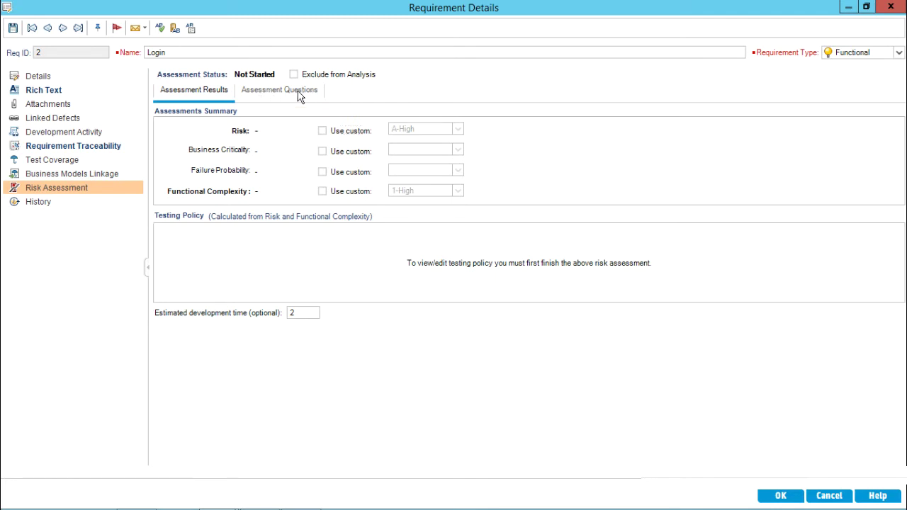
{"action": "left_click", "coordinate": [299, 97]}
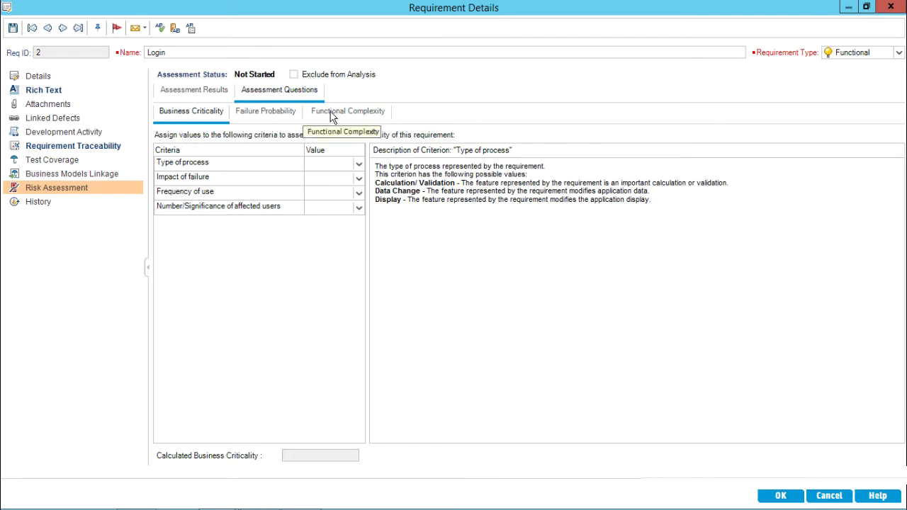
{"action": "left_click", "coordinate": [189, 93]}
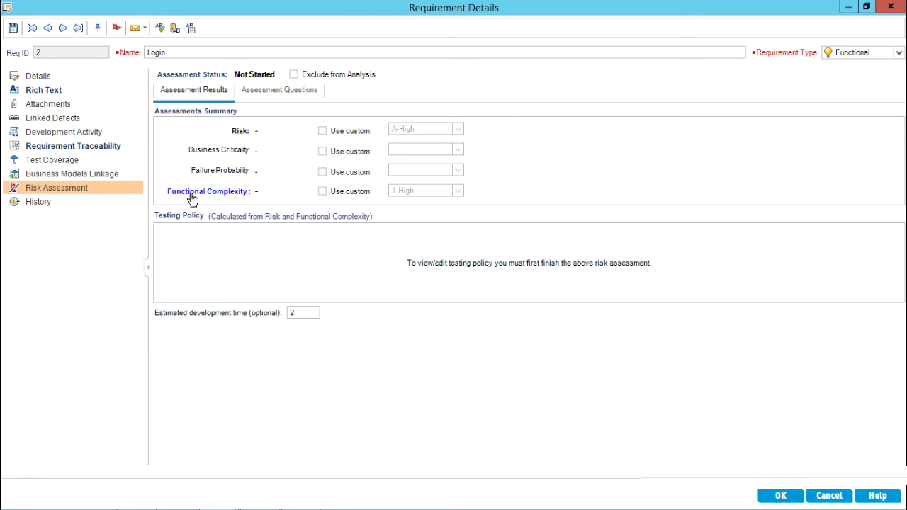
{"action": "left_click", "coordinate": [277, 90]}
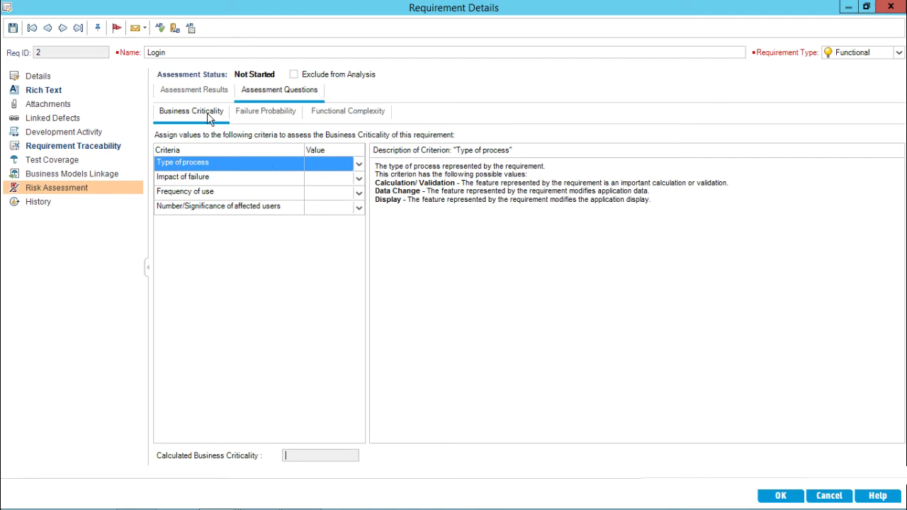
Step: Answer Business Criticality with Calculation/Validation, Legal, Very often and Many/High
{"action": "double_click", "coordinate": [170, 51]}
{"action": "left_click", "coordinate": [359, 165]}
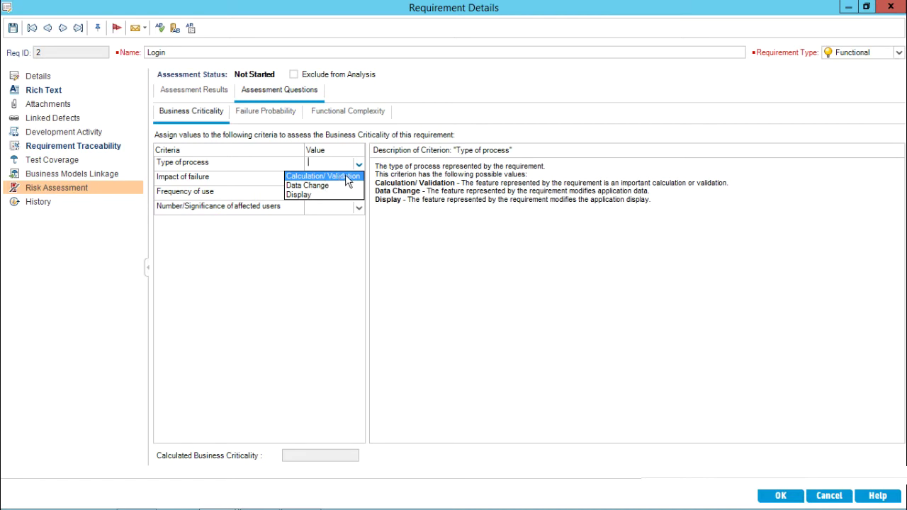
{"action": "left_click", "coordinate": [345, 176]}
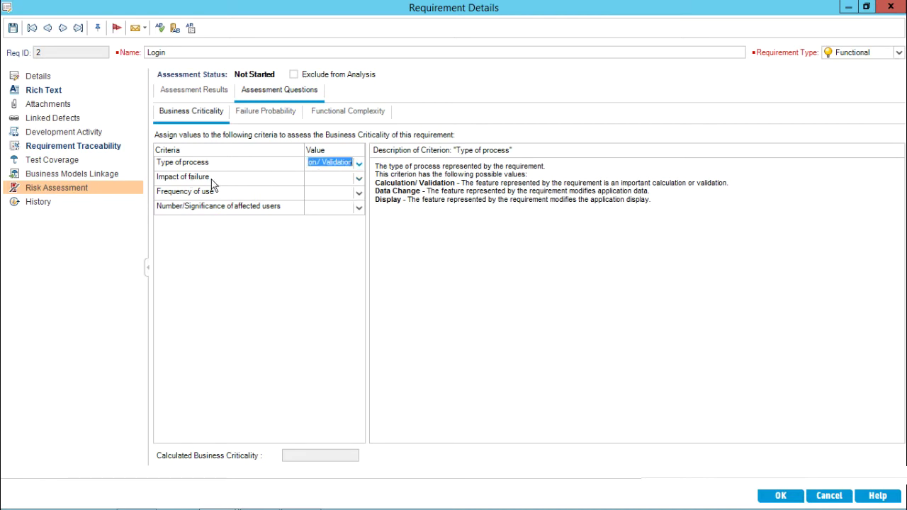
{"action": "left_click", "coordinate": [358, 179]}
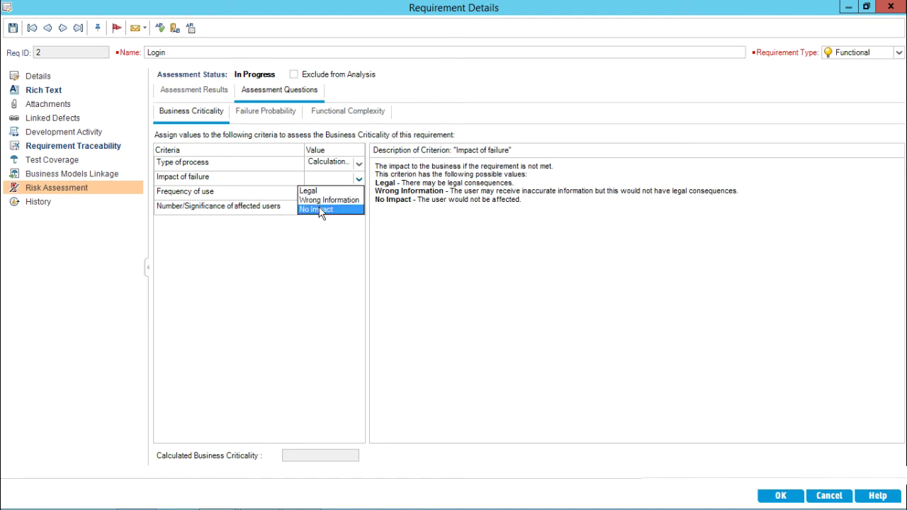
{"action": "left_click", "coordinate": [318, 191]}
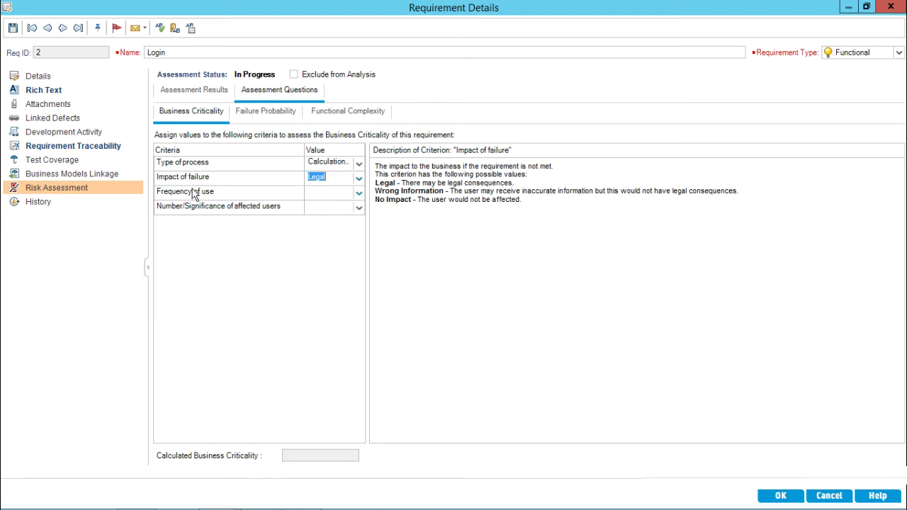
{"action": "left_click", "coordinate": [406, 187]}
{"action": "left_click", "coordinate": [359, 194]}
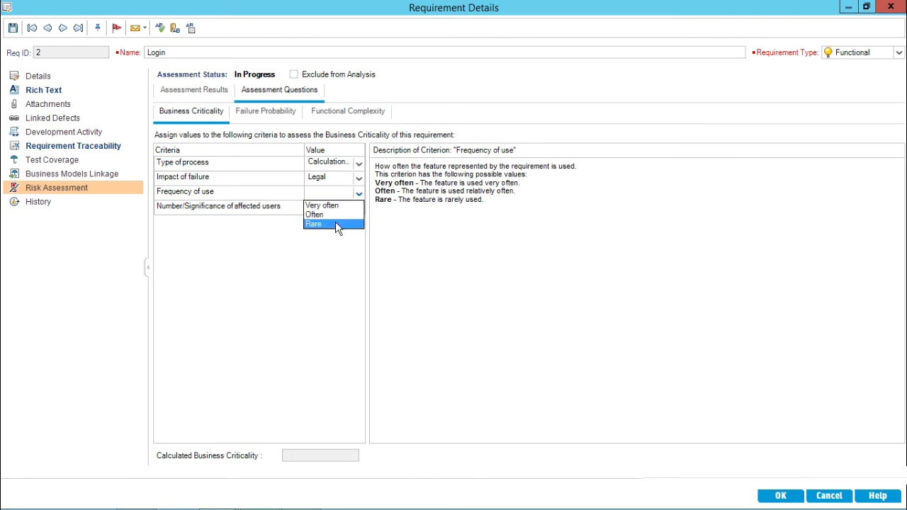
{"action": "left_click", "coordinate": [335, 205]}
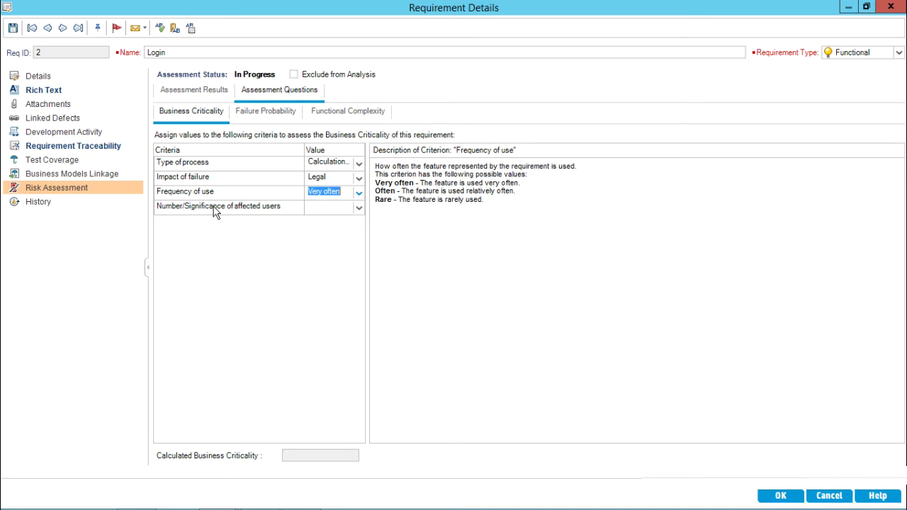
{"action": "left_click", "coordinate": [359, 208]}
{"action": "left_click", "coordinate": [323, 219]}
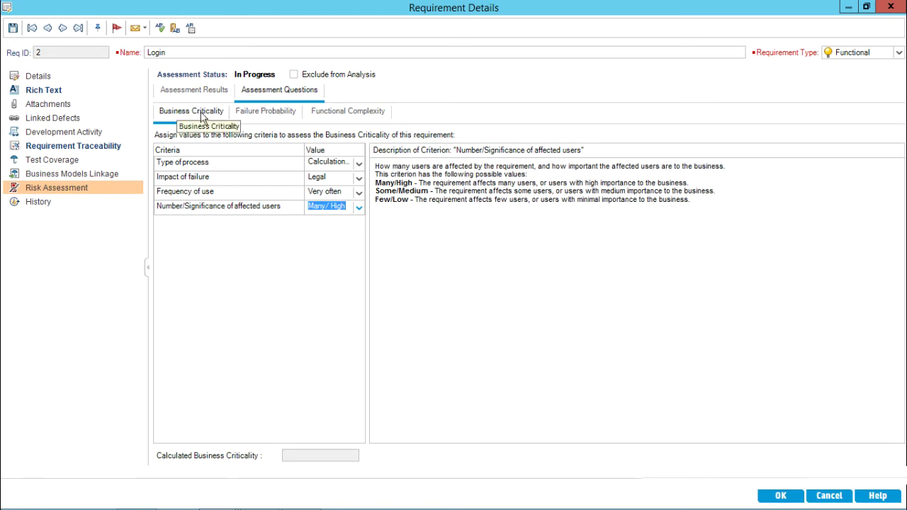
Step: Calculate the business criticality and check its A-Critical result
{"action": "left_click", "coordinate": [395, 270]}
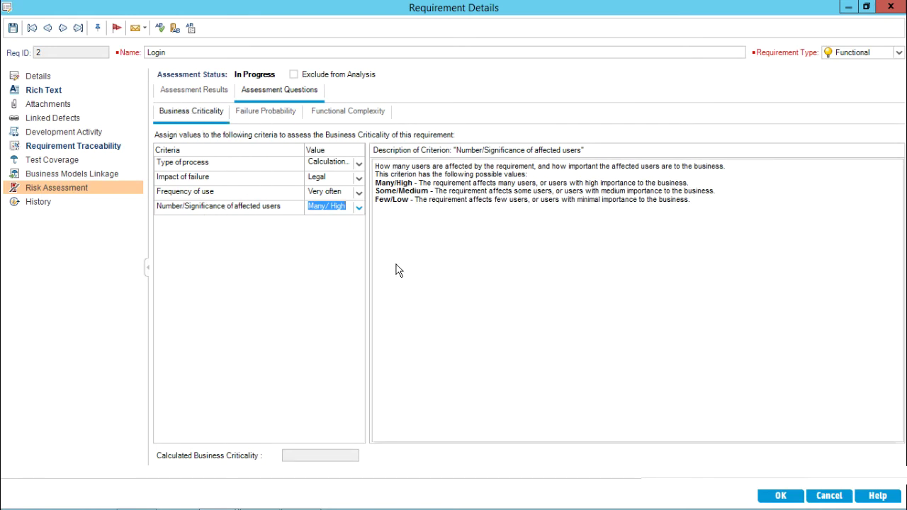
{"action": "left_click_drag", "start_coordinate": [325, 455], "coordinate": [266, 454]}
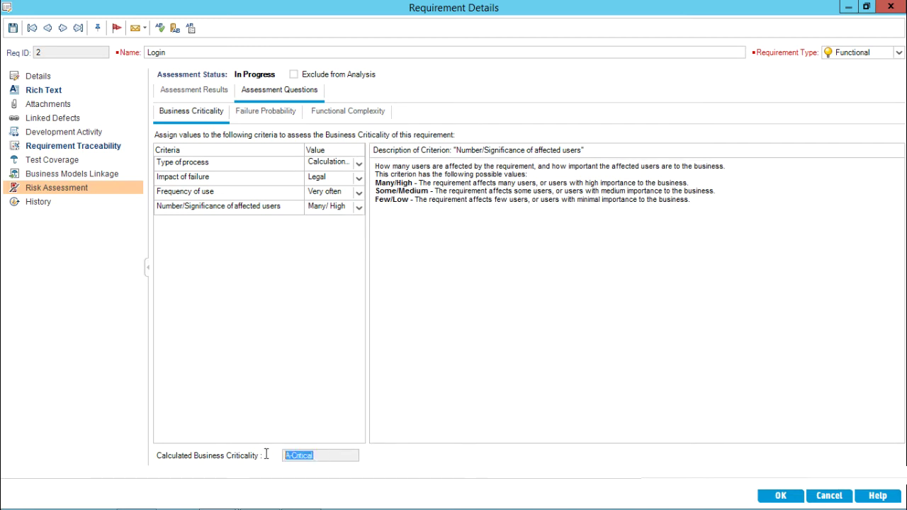
{"action": "left_click", "coordinate": [303, 407]}
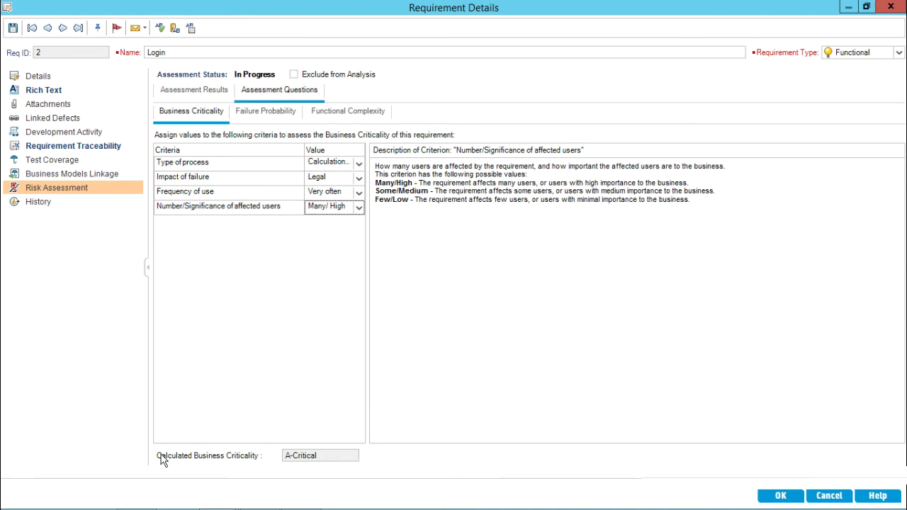
{"action": "left_click_drag", "start_coordinate": [328, 456], "coordinate": [268, 454]}
{"action": "left_click", "coordinate": [319, 454]}
Step: In Failure Probability questions, set Change type to New Feature and Software maturity to Intermediate
{"action": "left_click", "coordinate": [193, 90]}
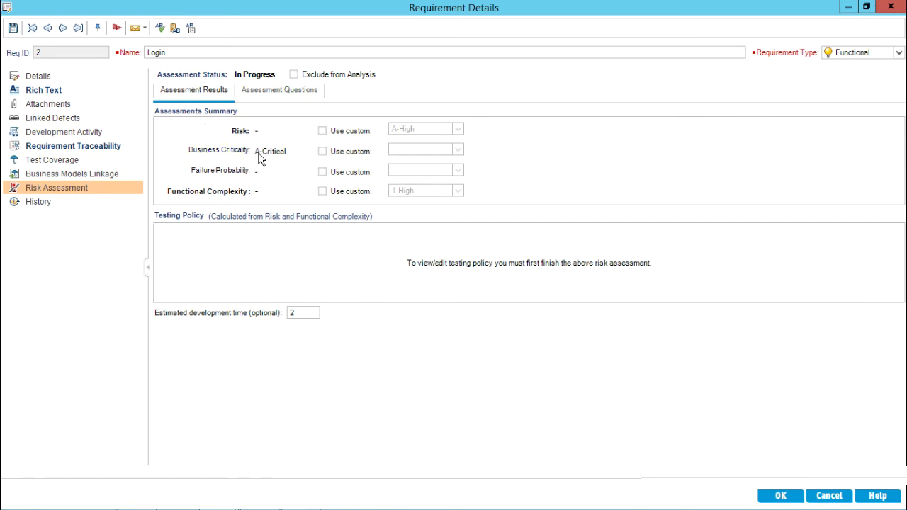
{"action": "left_click", "coordinate": [275, 94]}
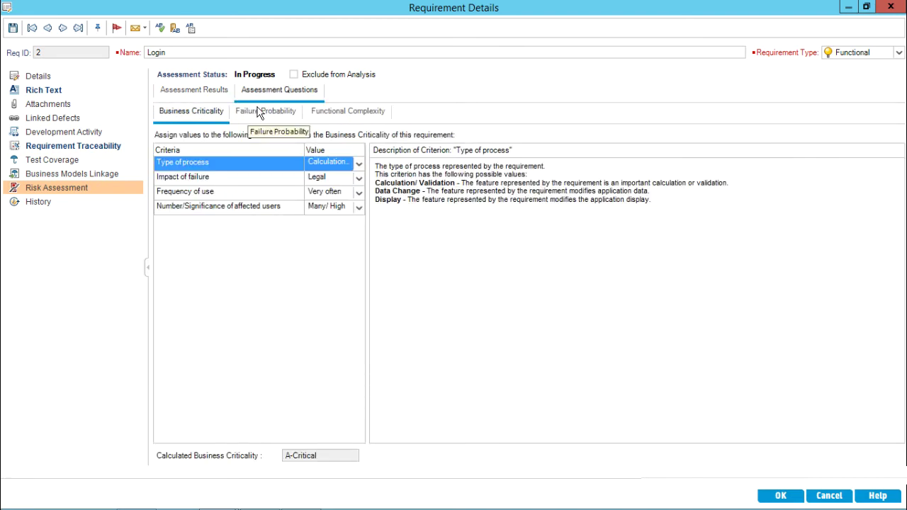
{"action": "left_click", "coordinate": [259, 112]}
{"action": "left_click", "coordinate": [358, 164]}
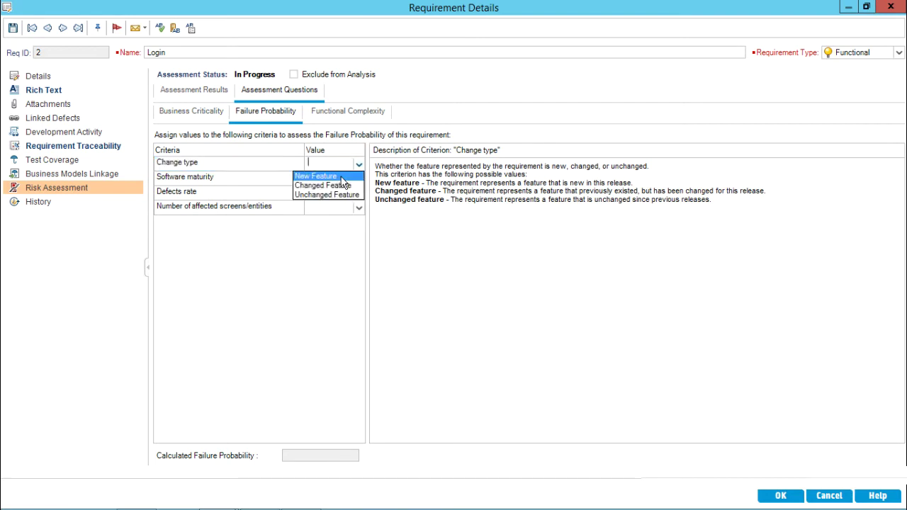
{"action": "left_click", "coordinate": [333, 175]}
{"action": "left_click", "coordinate": [359, 178]}
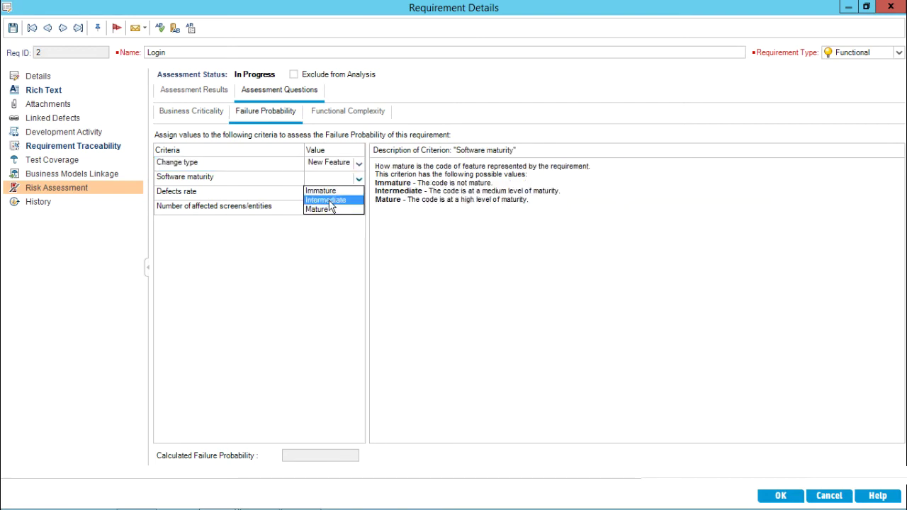
{"action": "left_click", "coordinate": [331, 199]}
Step: Set Defects rate to High and affected screens to Less than 2, then view results
{"action": "left_click", "coordinate": [359, 194]}
{"action": "left_click", "coordinate": [339, 204]}
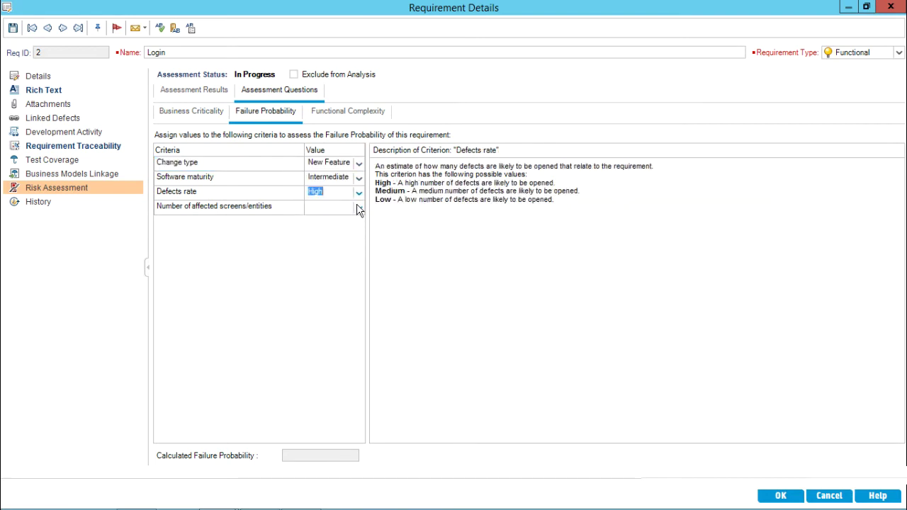
{"action": "left_click", "coordinate": [358, 207]}
{"action": "left_click", "coordinate": [333, 238]}
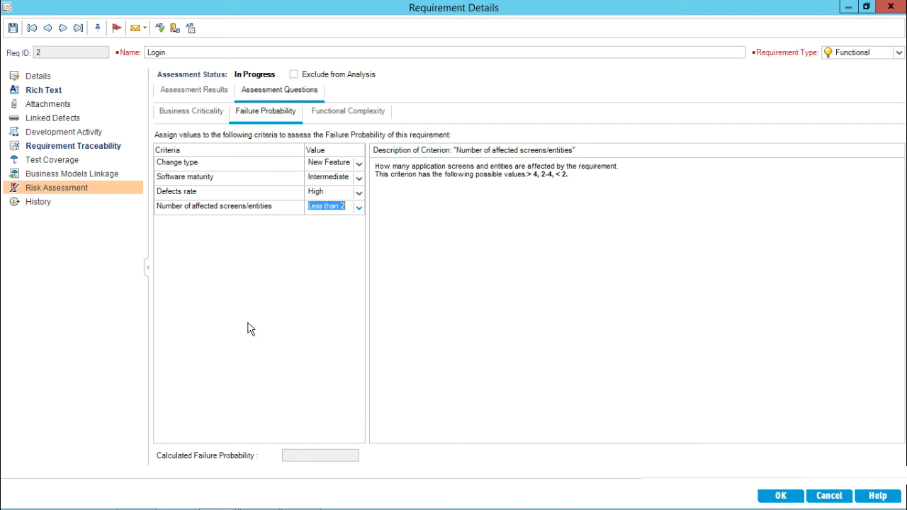
{"action": "left_click", "coordinate": [406, 353]}
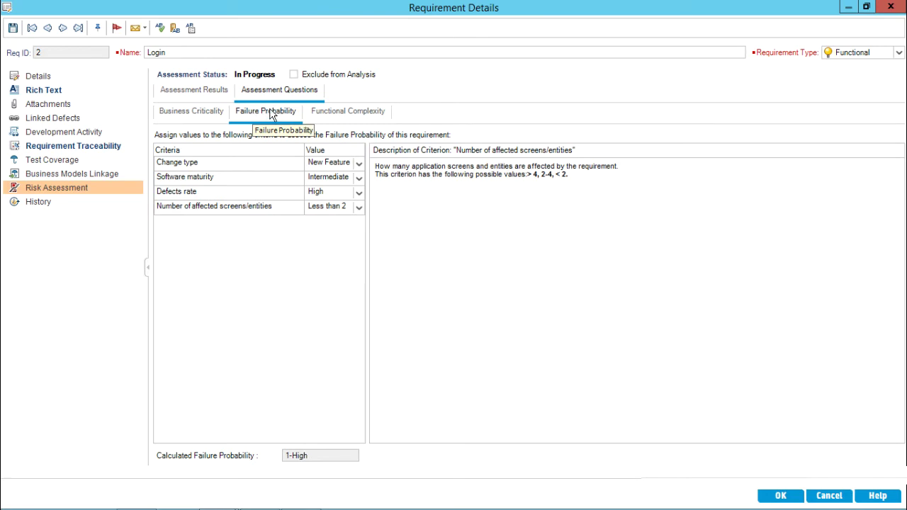
{"action": "left_click", "coordinate": [199, 86]}
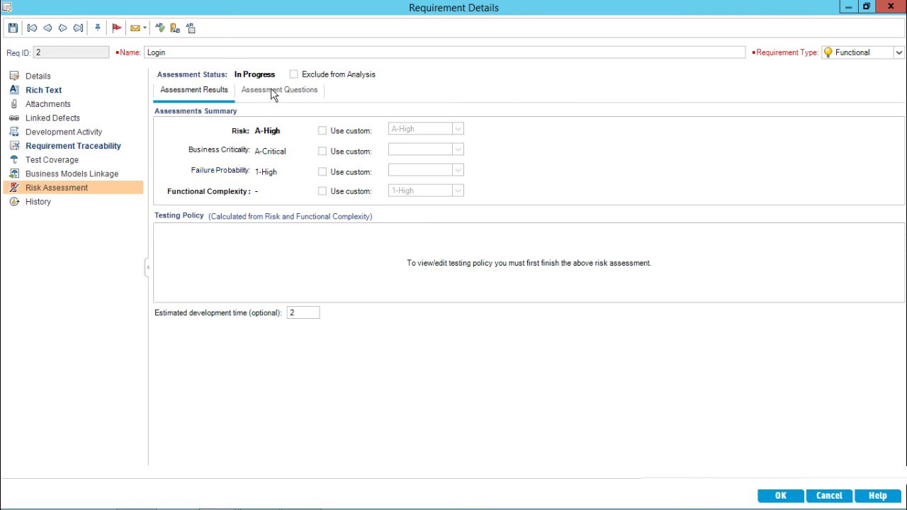
Step: Answer Functional Complexity with 2 - 3, Low amount, No dependencies and Average, rating 2-Medium
{"action": "left_click", "coordinate": [217, 193]}
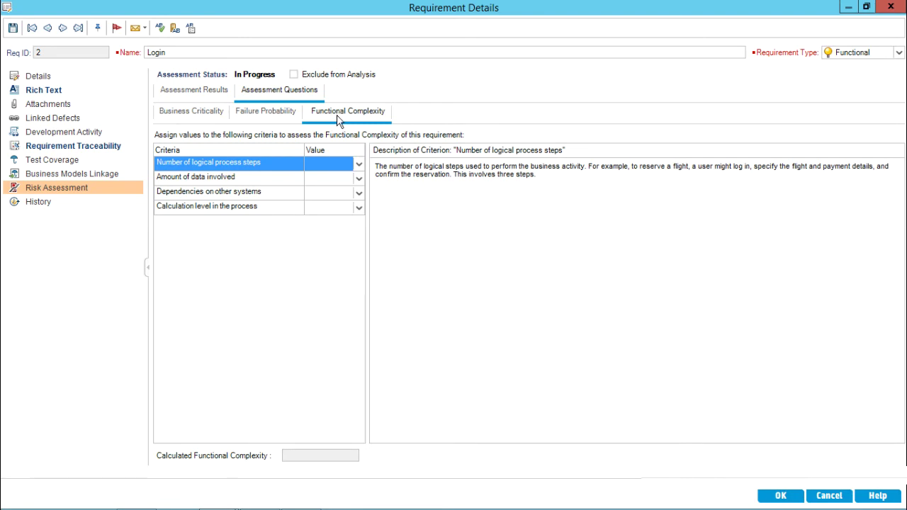
{"action": "left_click", "coordinate": [359, 164]}
{"action": "left_click", "coordinate": [328, 187]}
{"action": "left_click", "coordinate": [358, 179]}
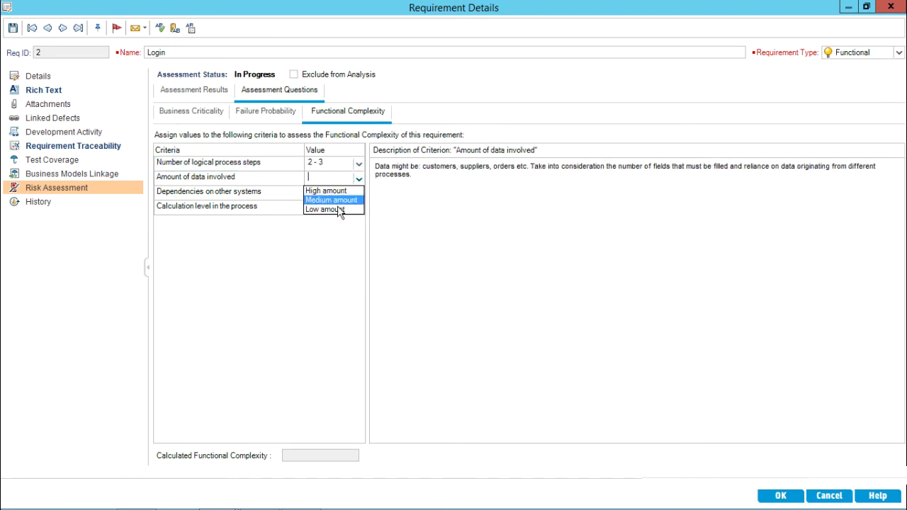
{"action": "left_click", "coordinate": [348, 208]}
{"action": "left_click", "coordinate": [359, 194]}
{"action": "left_click", "coordinate": [345, 225]}
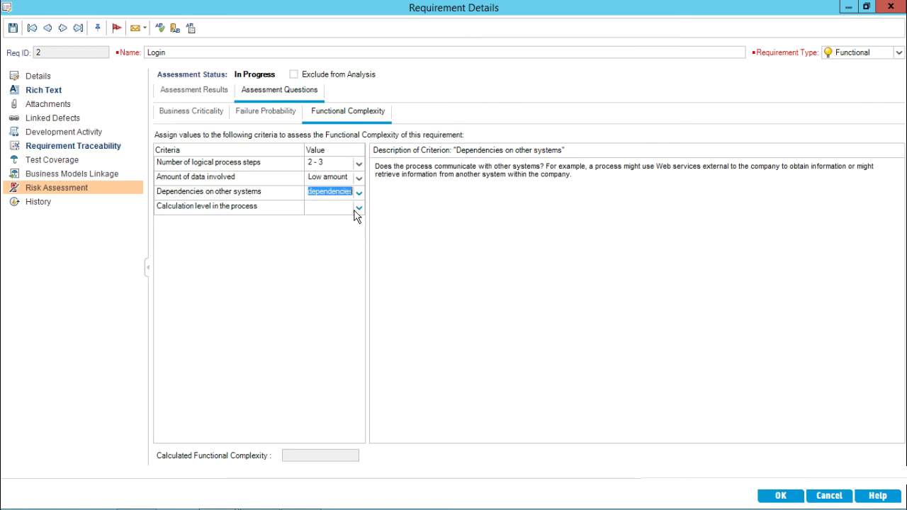
{"action": "left_click", "coordinate": [358, 207]}
{"action": "left_click", "coordinate": [335, 225]}
{"action": "left_click", "coordinate": [433, 406]}
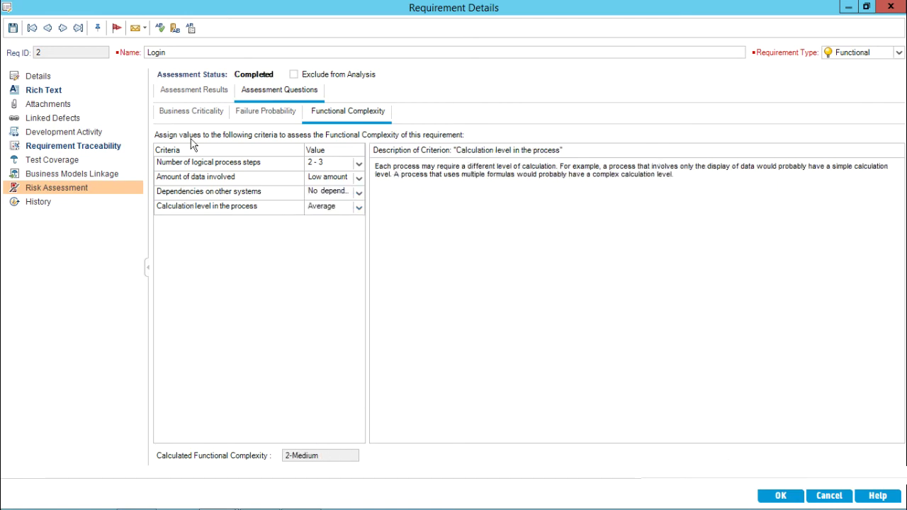
{"action": "left_click", "coordinate": [196, 98]}
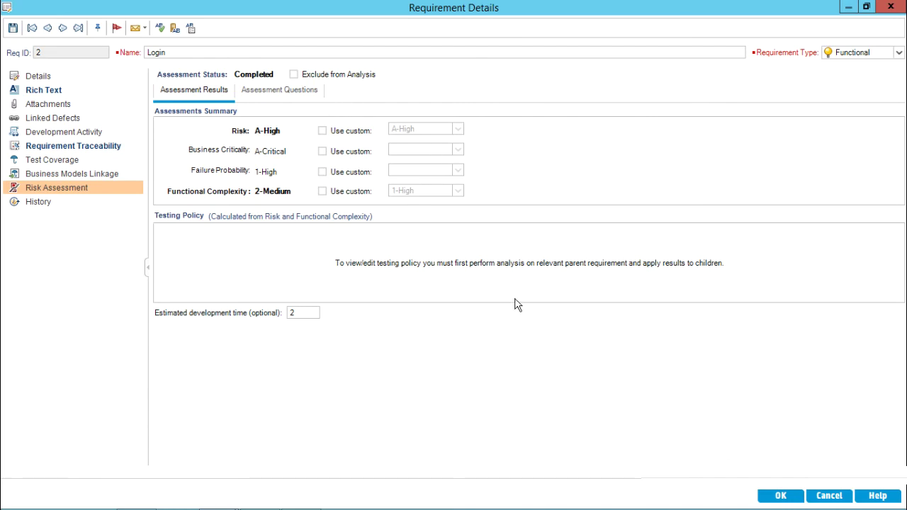
Step: Close Requirement Details with OK and bring up the grid's Select Columns dialog
{"action": "left_click", "coordinate": [782, 495]}
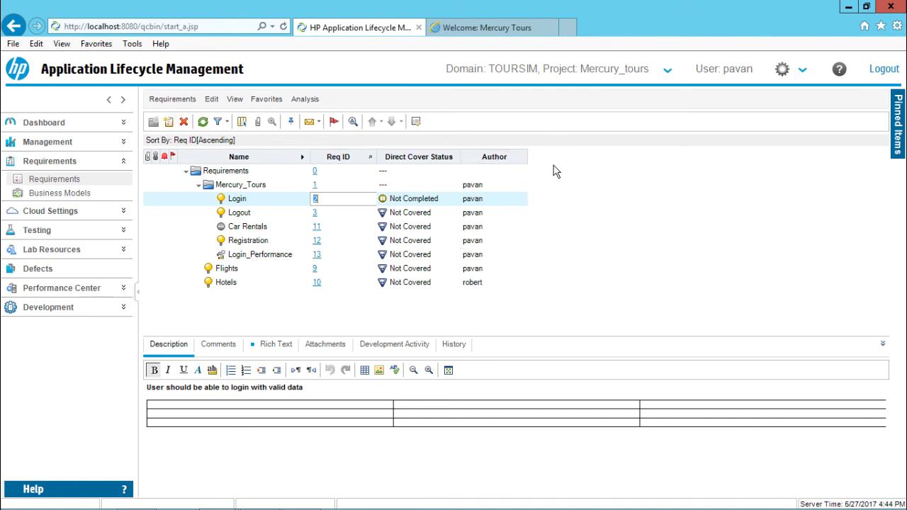
{"action": "left_click", "coordinate": [243, 122]}
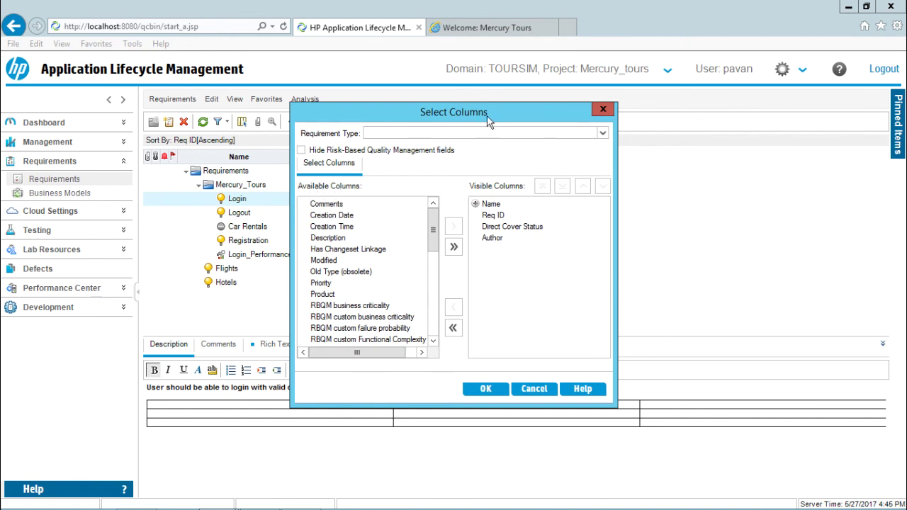
Step: Make RBQM business criticality, custom failure probability and custom Functional Complexity visible columns
{"action": "left_click_drag", "start_coordinate": [495, 116], "coordinate": [768, 90]}
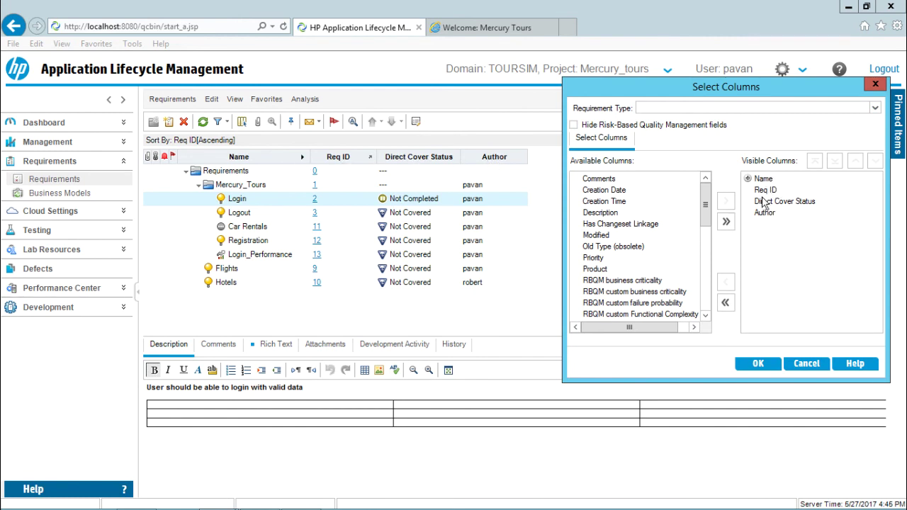
{"action": "left_click_drag", "start_coordinate": [705, 215], "coordinate": [705, 228]}
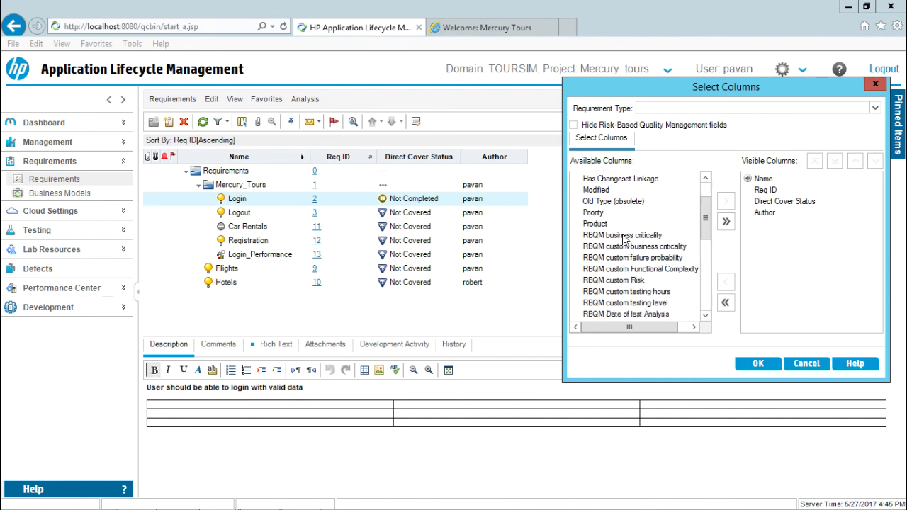
{"action": "left_click", "coordinate": [623, 236]}
{"action": "left_click", "coordinate": [724, 202]}
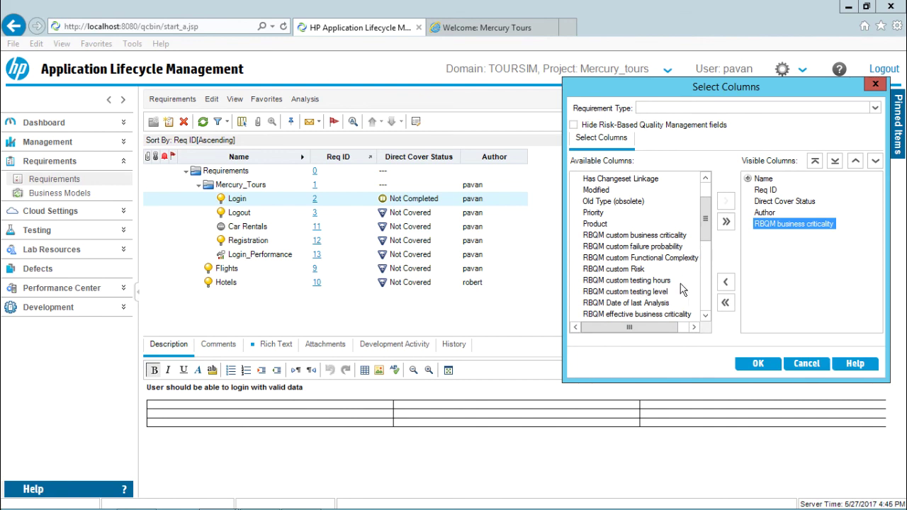
{"action": "left_click", "coordinate": [674, 246]}
{"action": "left_click", "coordinate": [724, 202]}
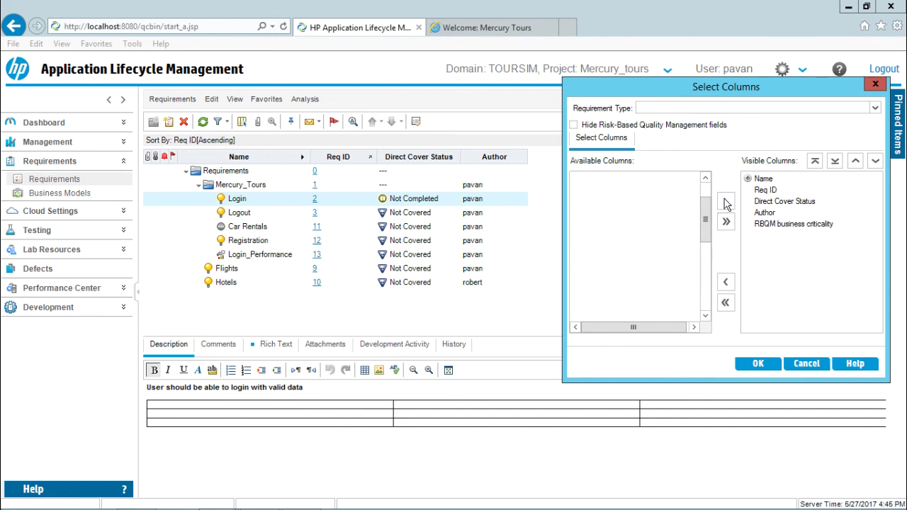
{"action": "left_click", "coordinate": [655, 245]}
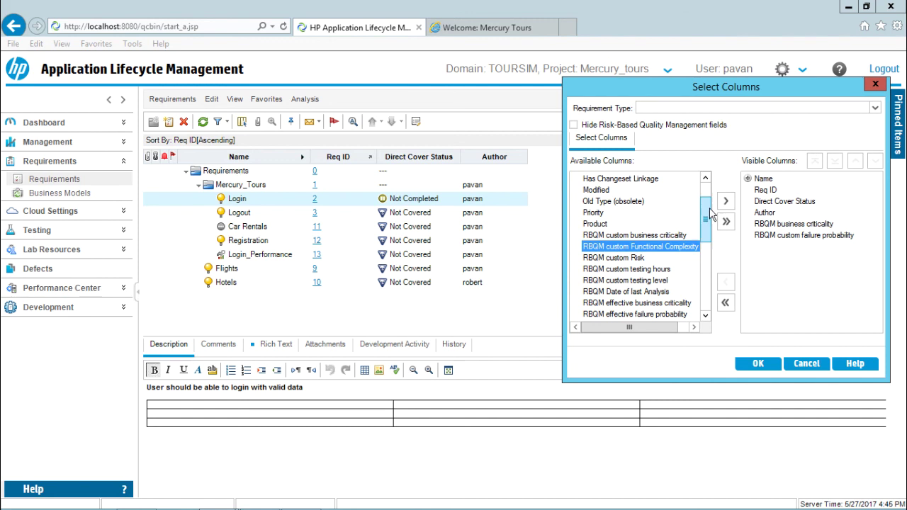
{"action": "left_click", "coordinate": [725, 203]}
{"action": "left_click", "coordinate": [757, 364]}
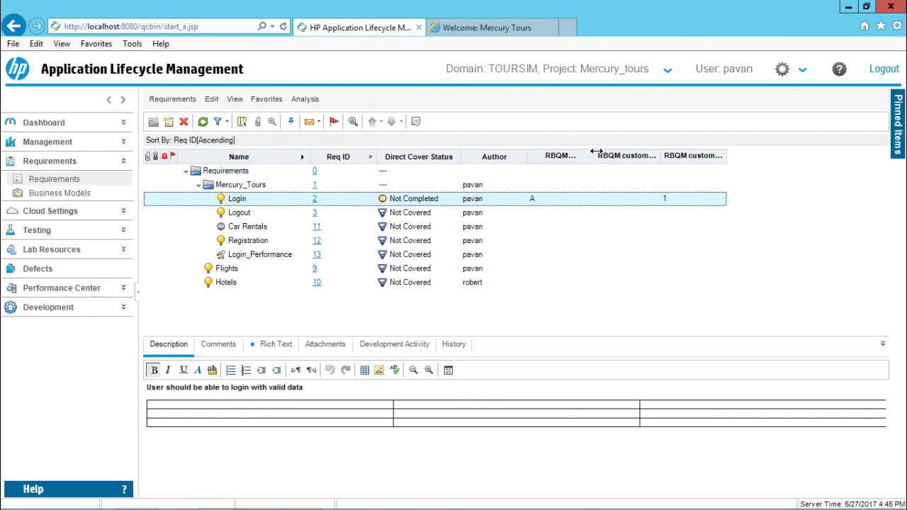
Step: Widen the RBQM business criticality and custom Functional Complexity columns so their headers read fully
{"action": "left_click_drag", "start_coordinate": [593, 156], "coordinate": [617, 157]}
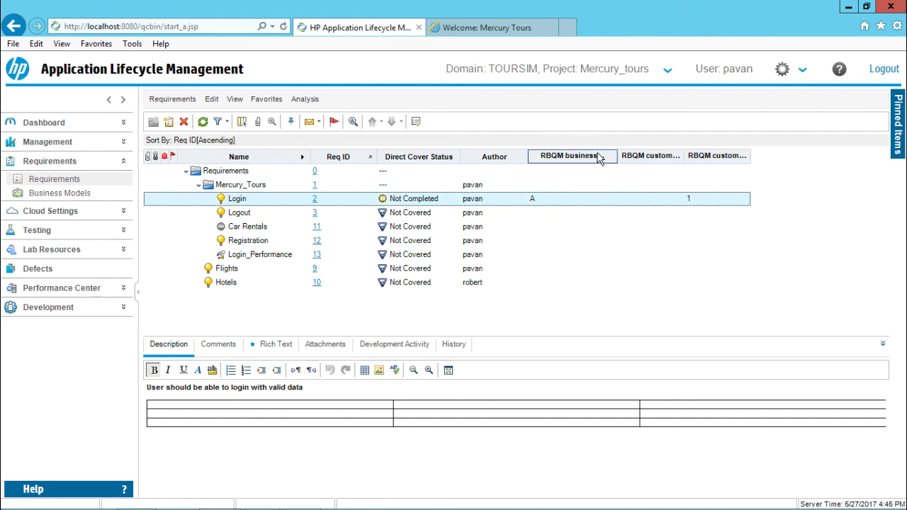
{"action": "left_click_drag", "start_coordinate": [624, 154], "coordinate": [652, 153]}
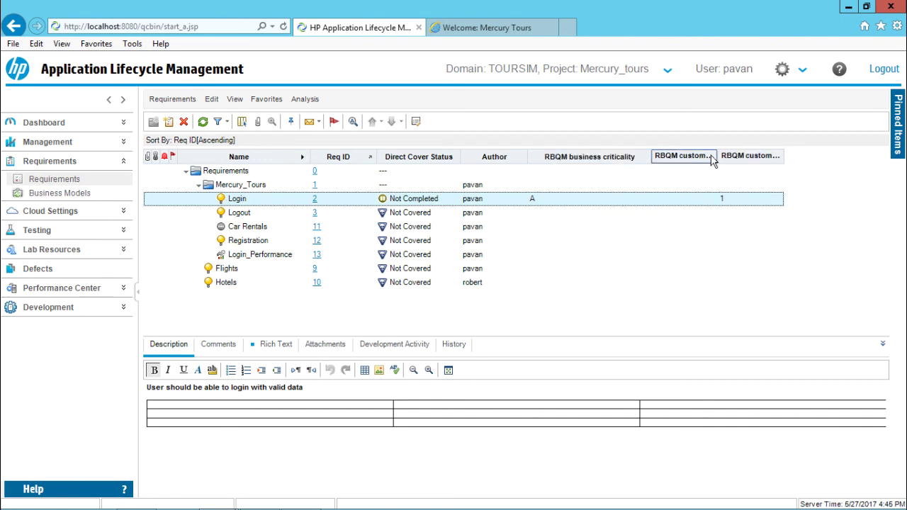
{"action": "left_click_drag", "start_coordinate": [784, 155], "coordinate": [838, 154]}
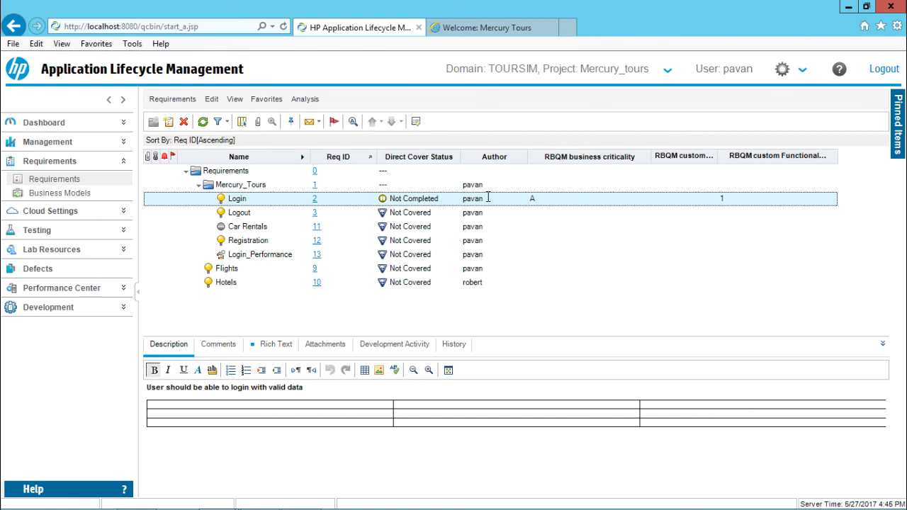